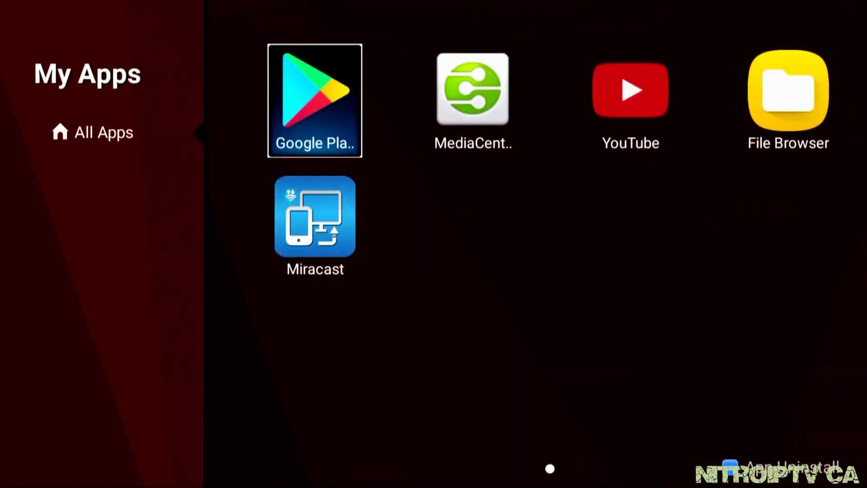
Launch Google Play from the My Apps screen of the Android TV launcher.
key(Return)
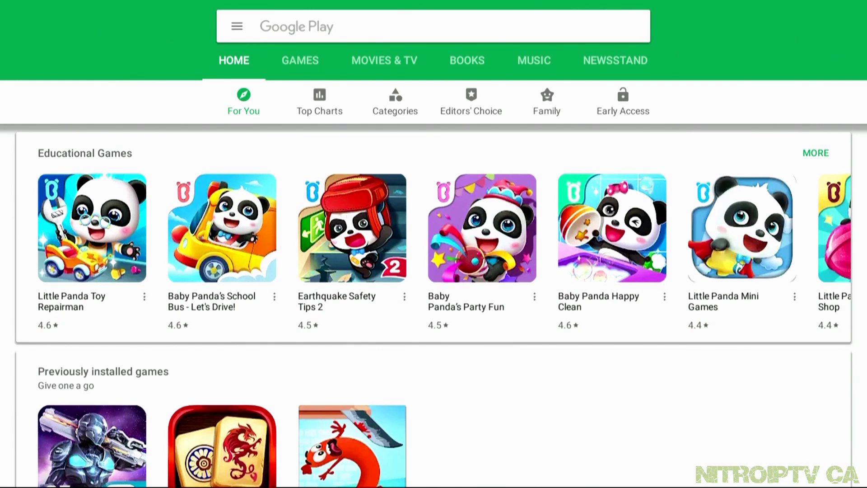
Search Google Play for 'Gse' to find the GSE SMART IPTV listing.
key(Return)
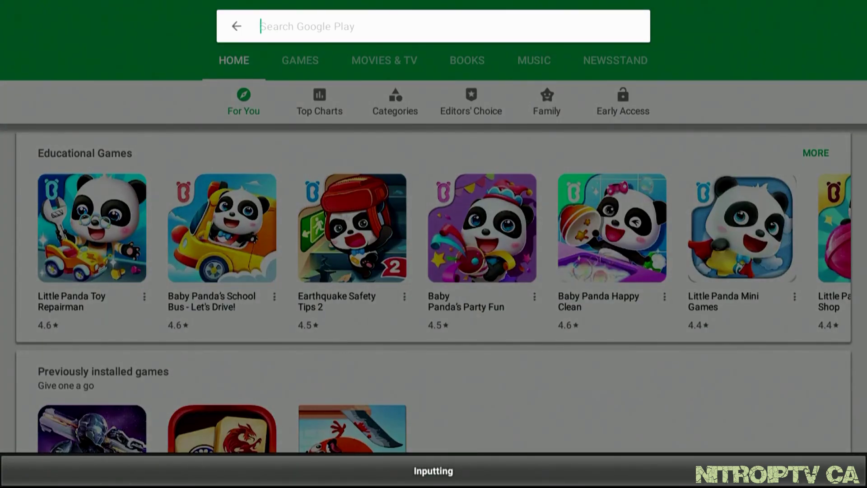
text(G)
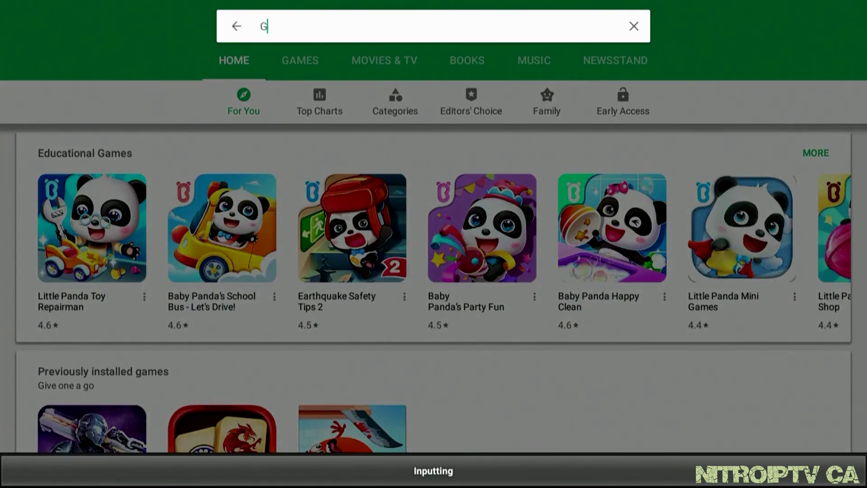
text(se)
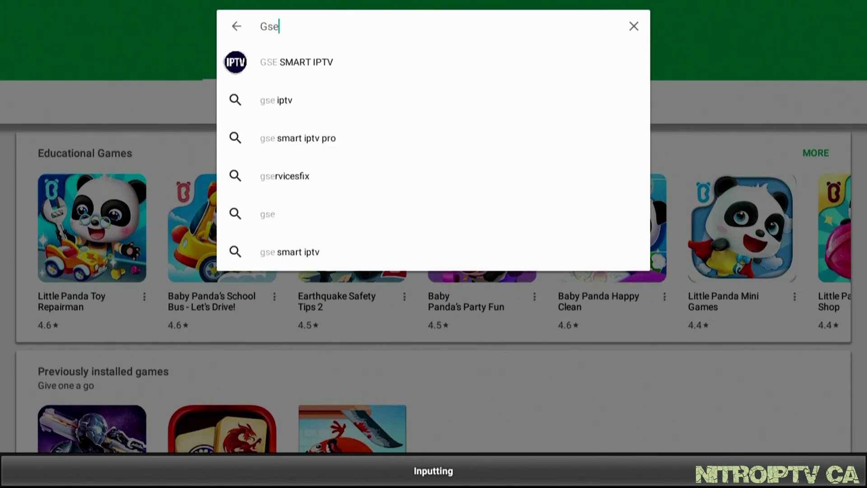
key(Return)
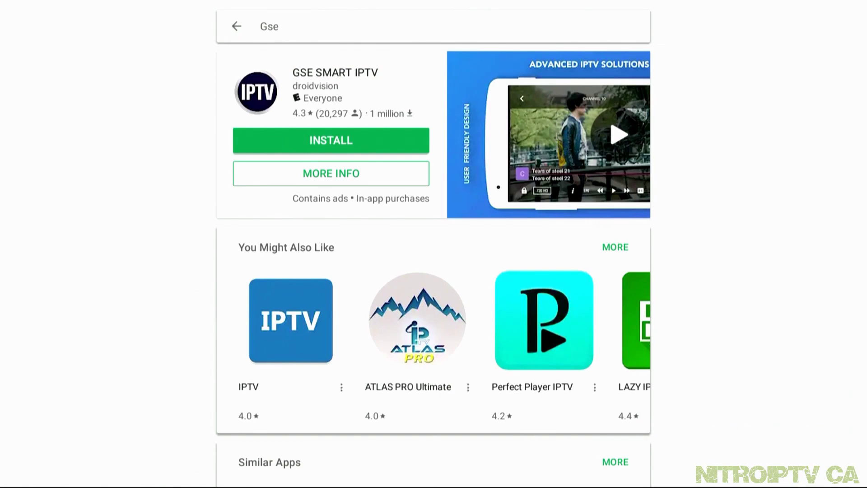
Install GSE SMART IPTV by droidvision and open it.
key(Return)
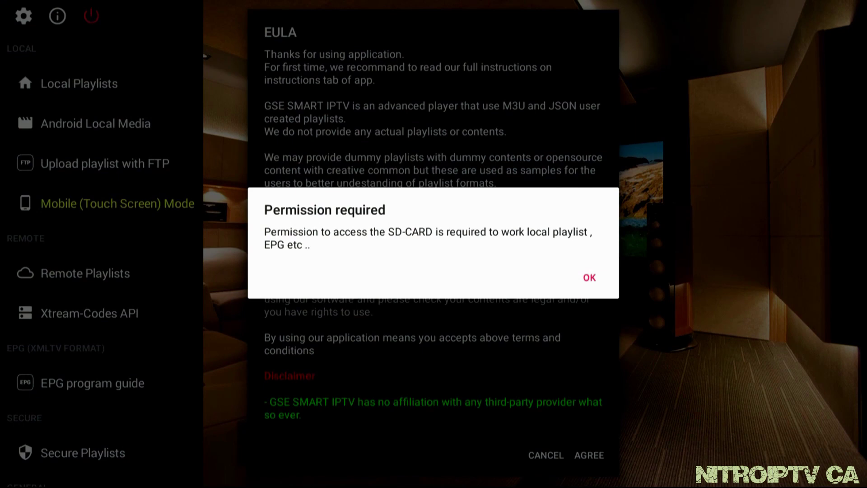
Allow GSE SMART IPTV access to device files and agree to its EULA.
key(Return)
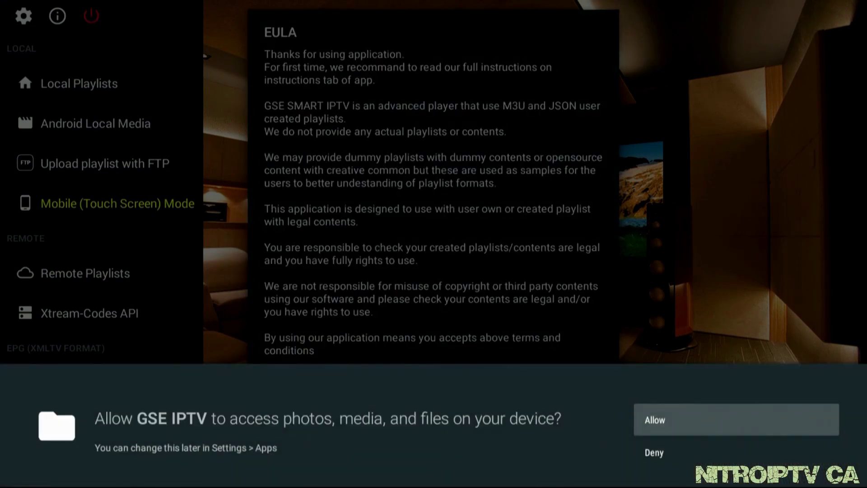
key(Return)
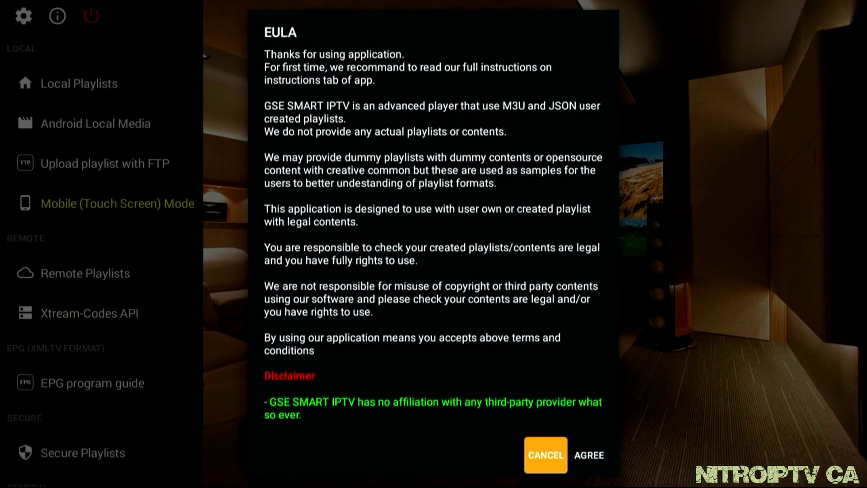
key(Right)
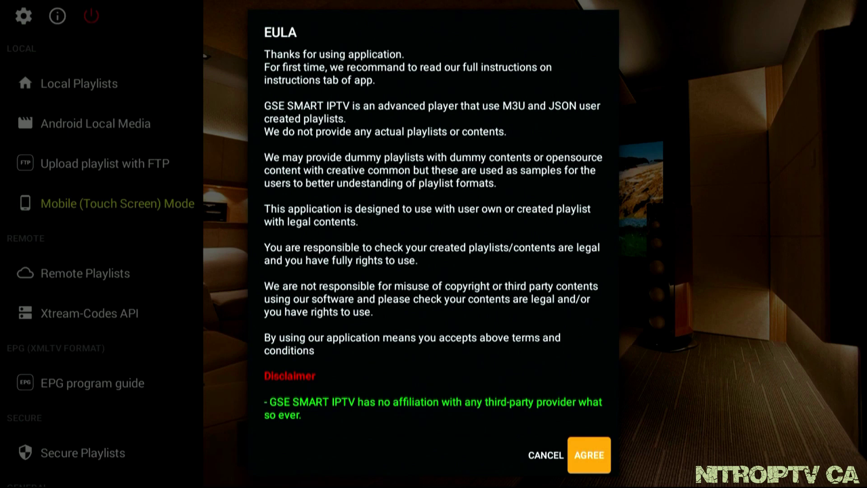
key(Return)
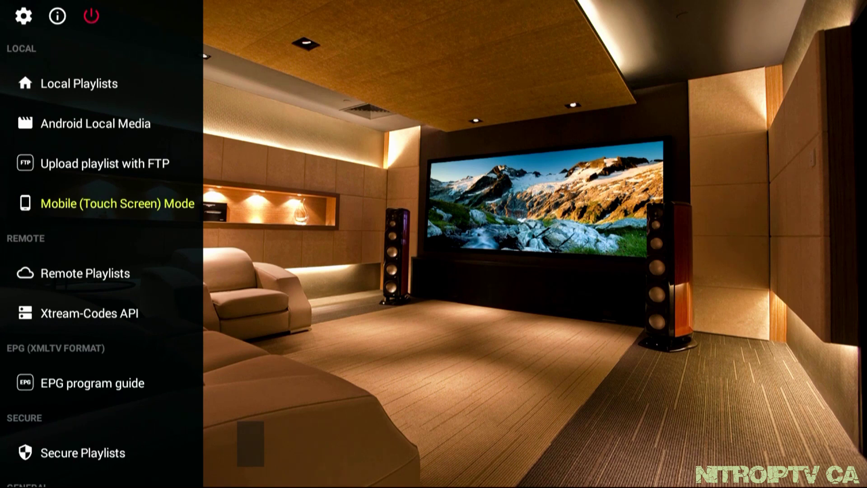
Go to the Xtream-Codes API section and start a new server entry with +.
key(Down)
key(Down)
key(Down)
key(Down)
key(Down)
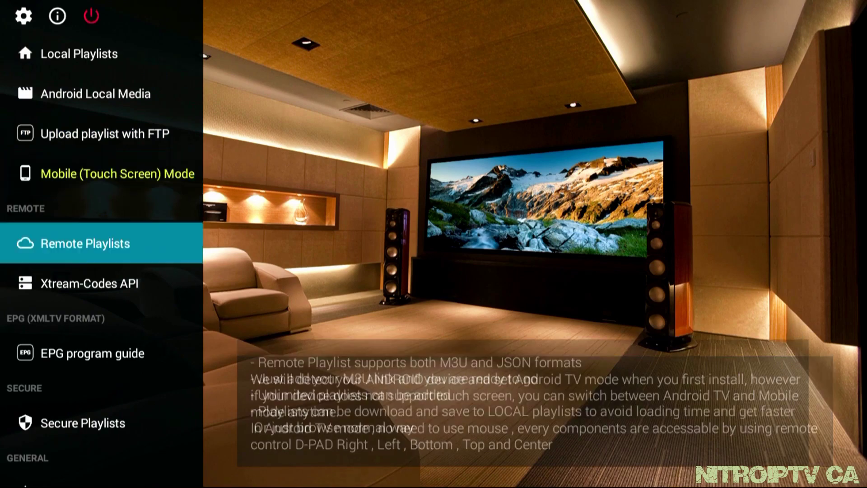
key(Down)
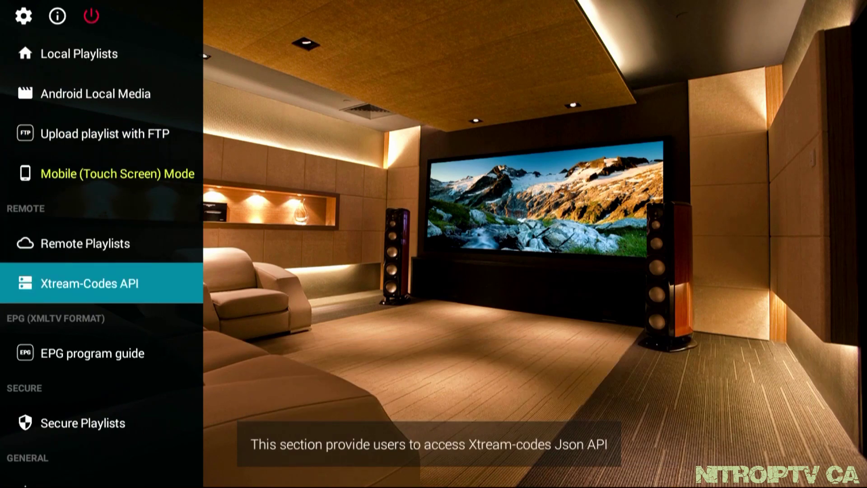
key(Return)
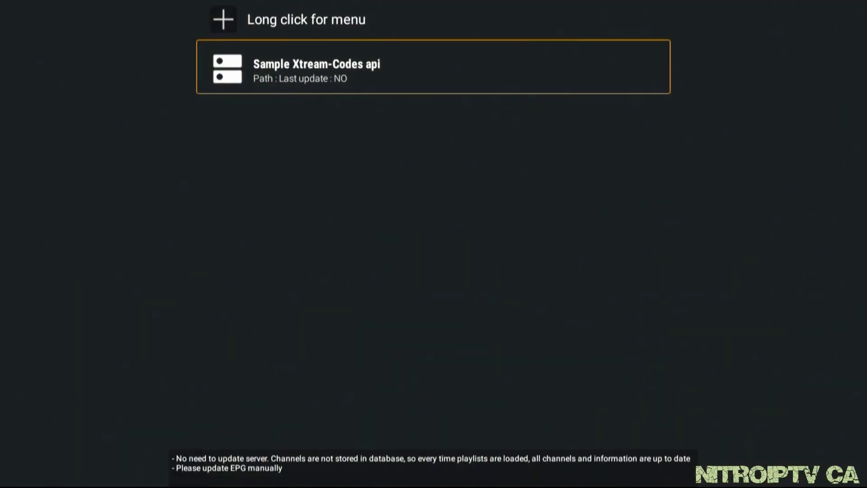
key(Up)
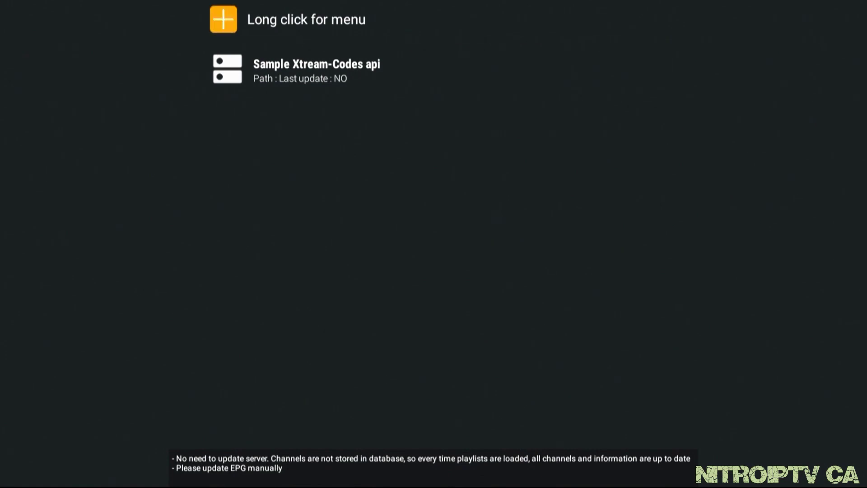
key(Return)
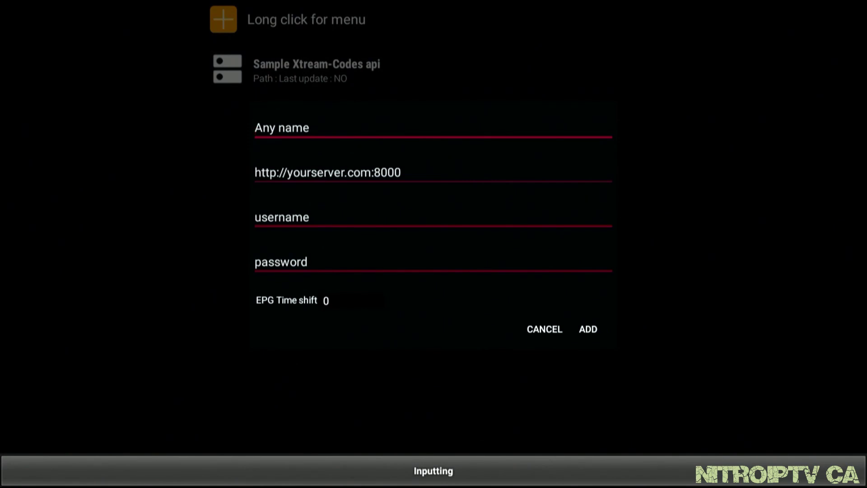
text(Nitro)
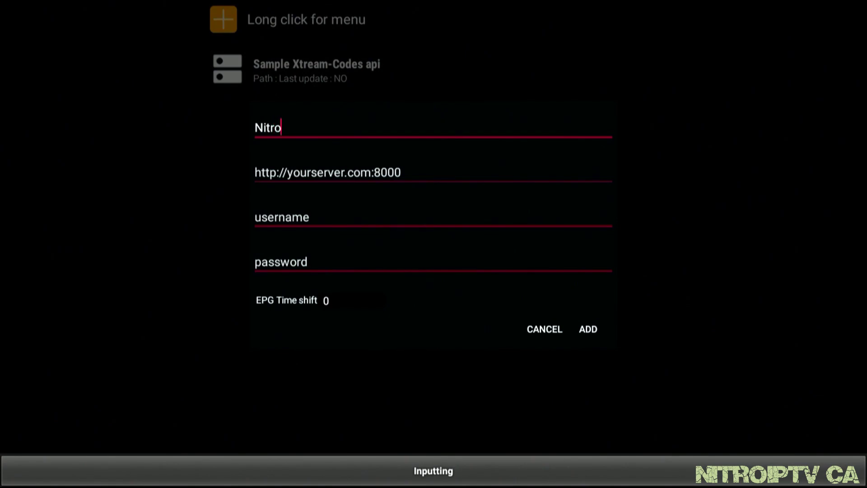
text(IPTV.)
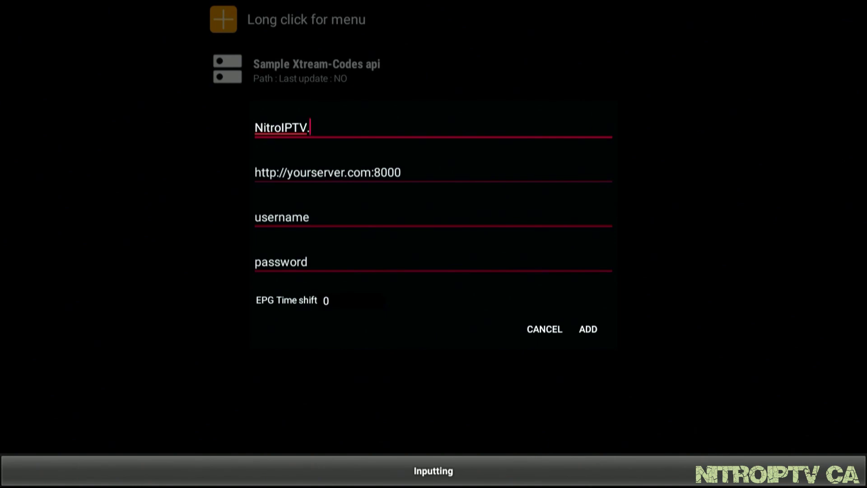
text(ca)
click(255, 173)
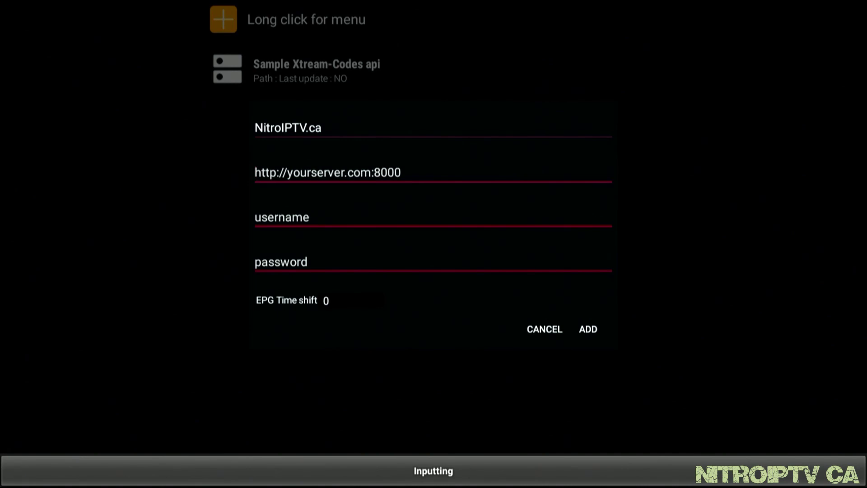
text(http://nitrotv.for-the.biz:25461)
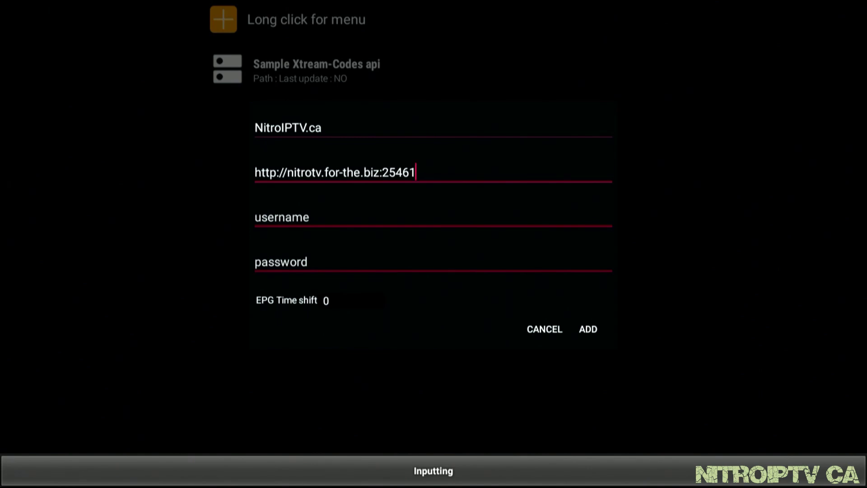
click(255, 217)
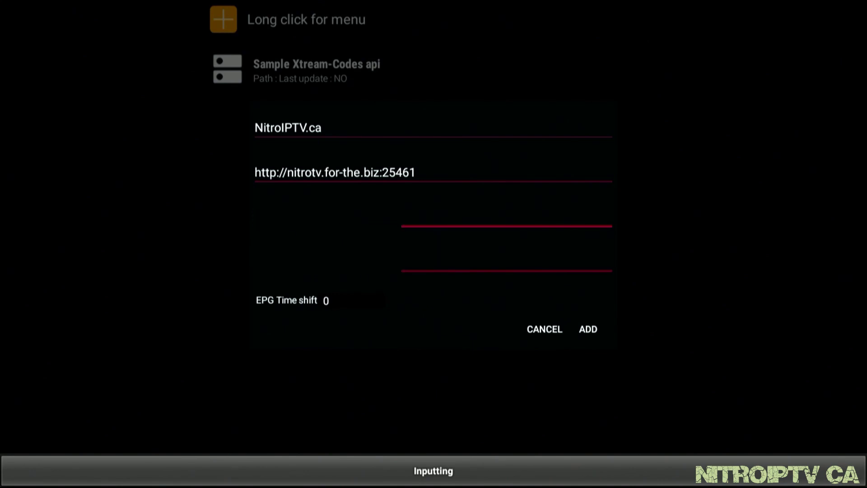
click(506, 259)
click(351, 300)
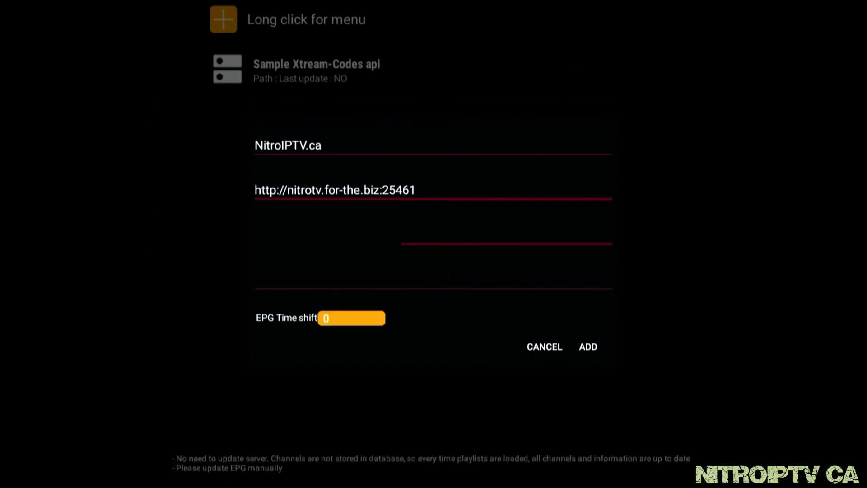
click(544, 346)
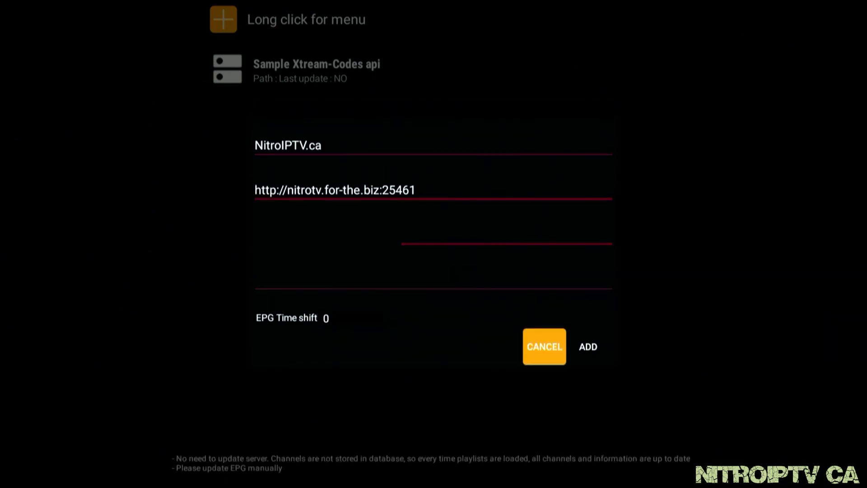
click(588, 346)
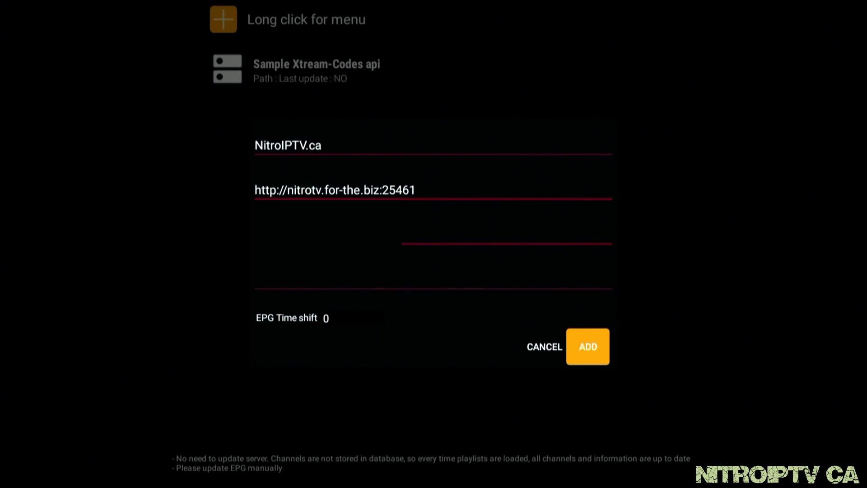
Save the NitroIPTV.ca server, open its 2770-channel playlist, and install the EPG data.
key(Return)
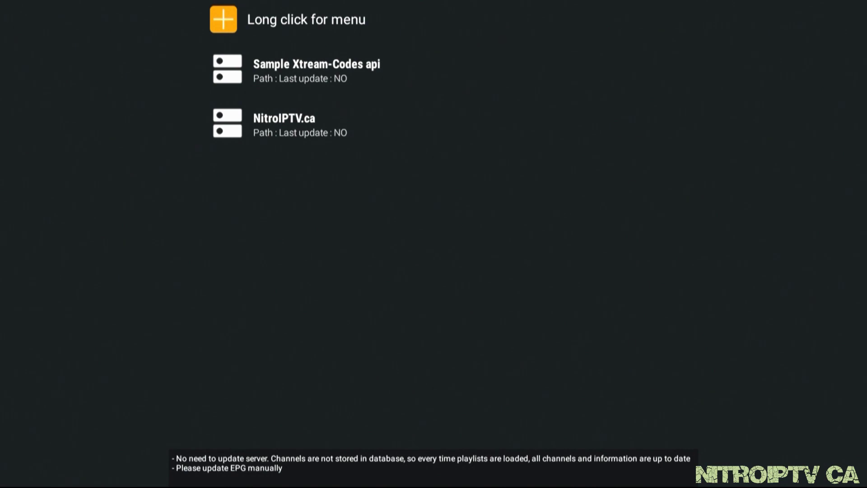
key(Down)
key(Down)
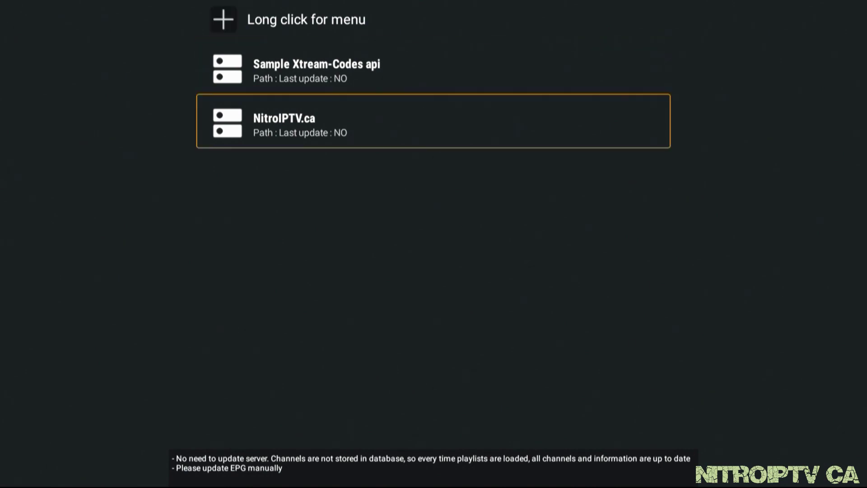
key(Return)
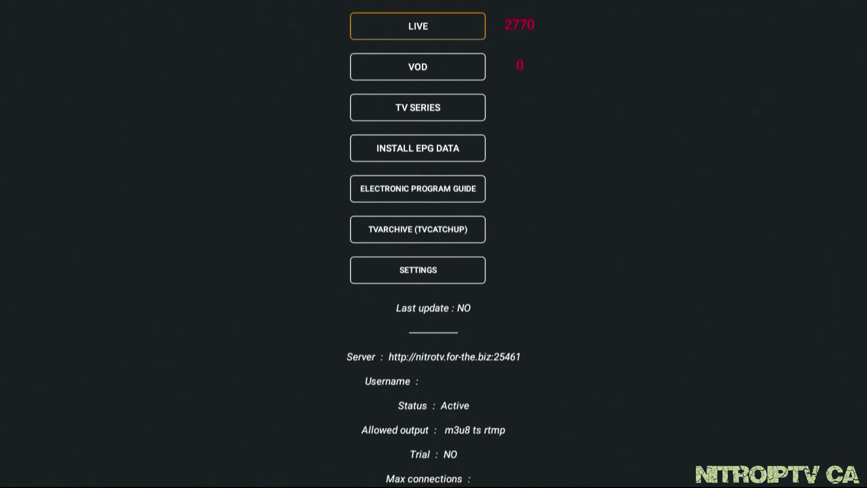
key(Down)
key(Down)
key(Down)
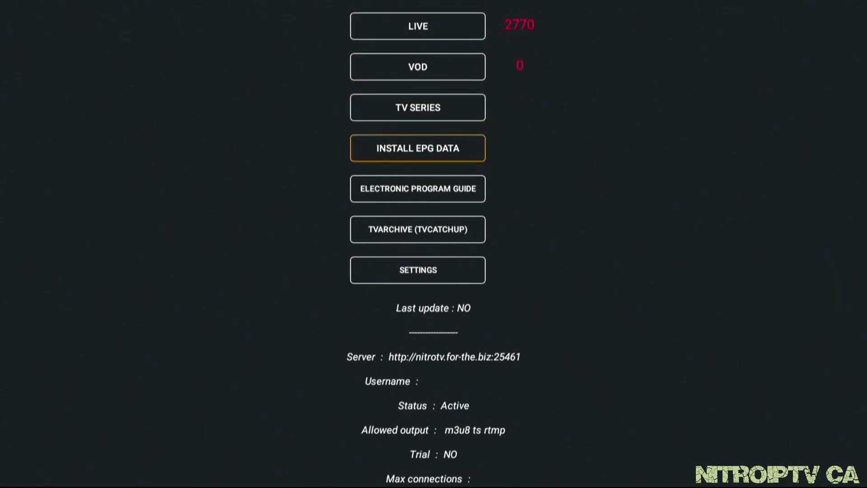
key(Return)
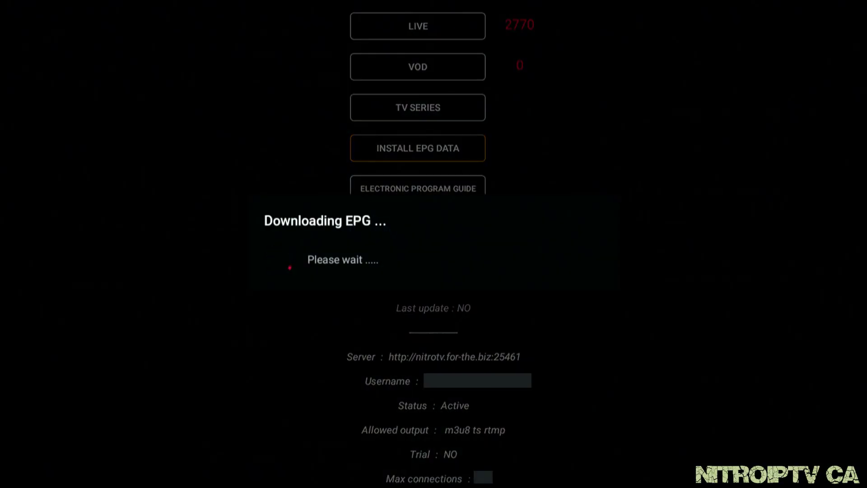